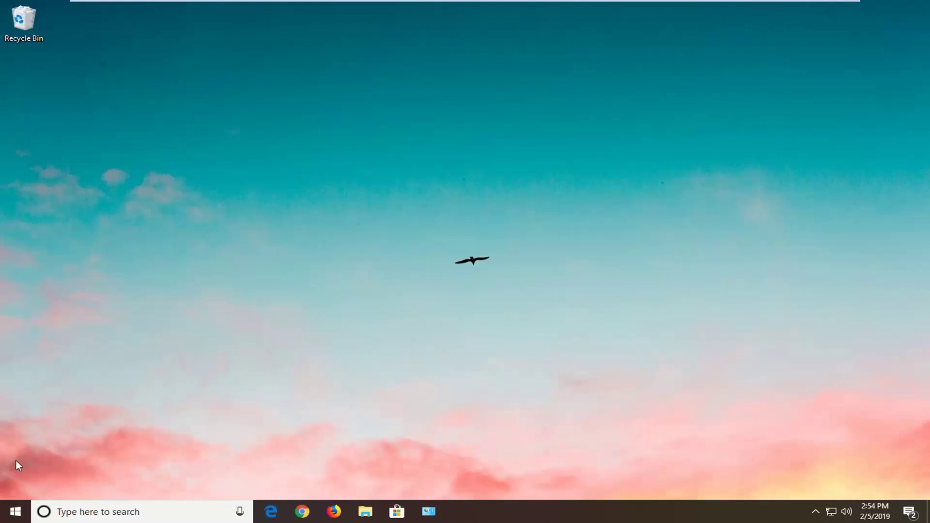
Search Start for 'regedit' and run Registry Editor as administrator.
click(6, 517)
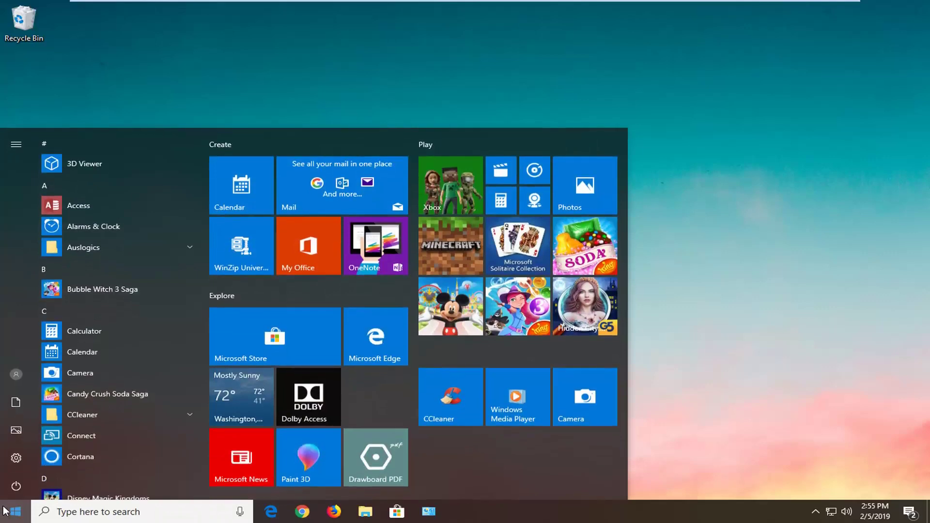
text(regedit)
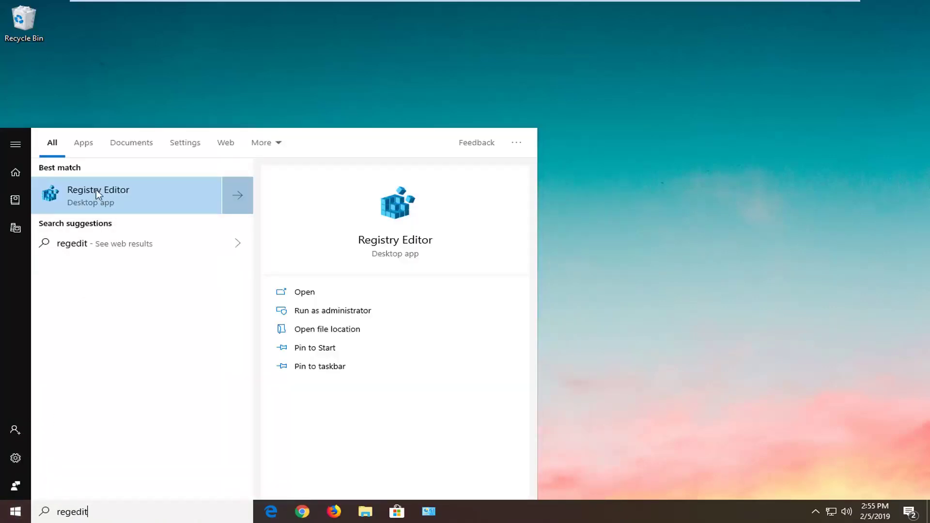
right_click(121, 200)
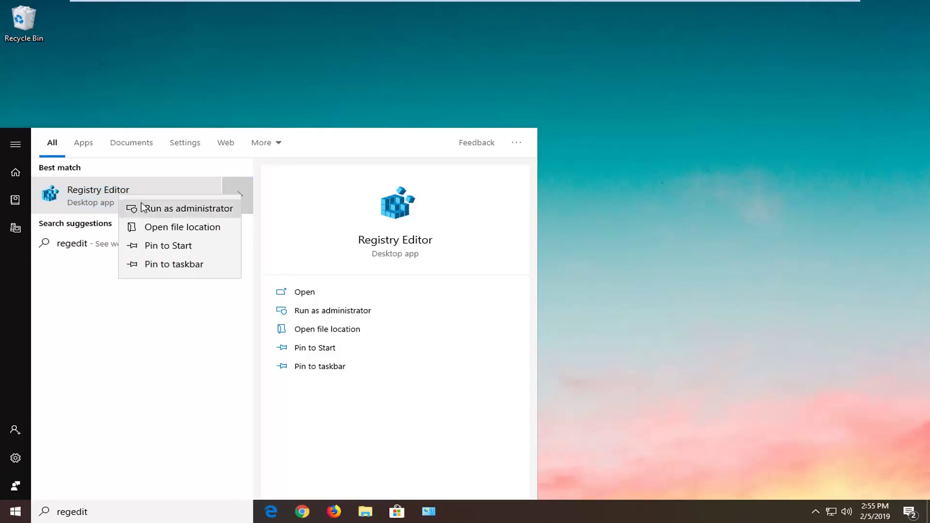
click(139, 208)
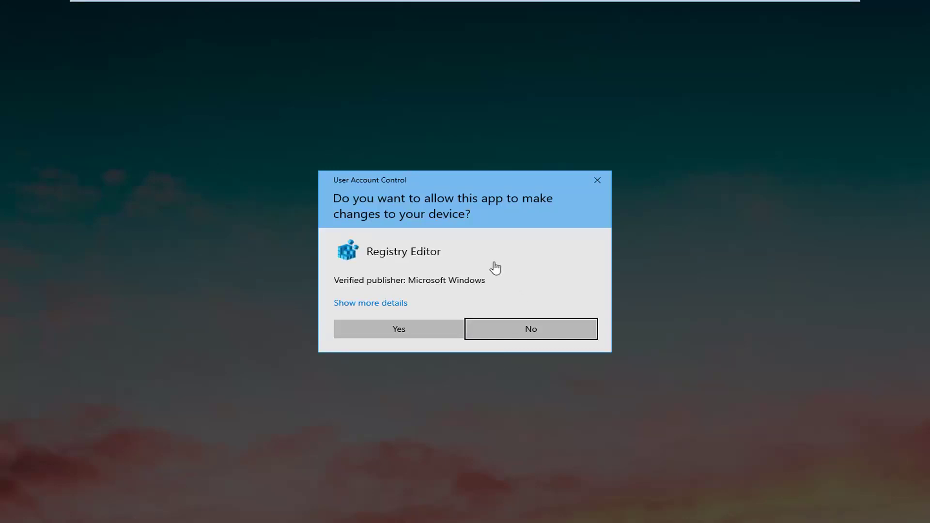
Approve the UAC prompt, select the Computer root node and bring up the File menu.
click(396, 329)
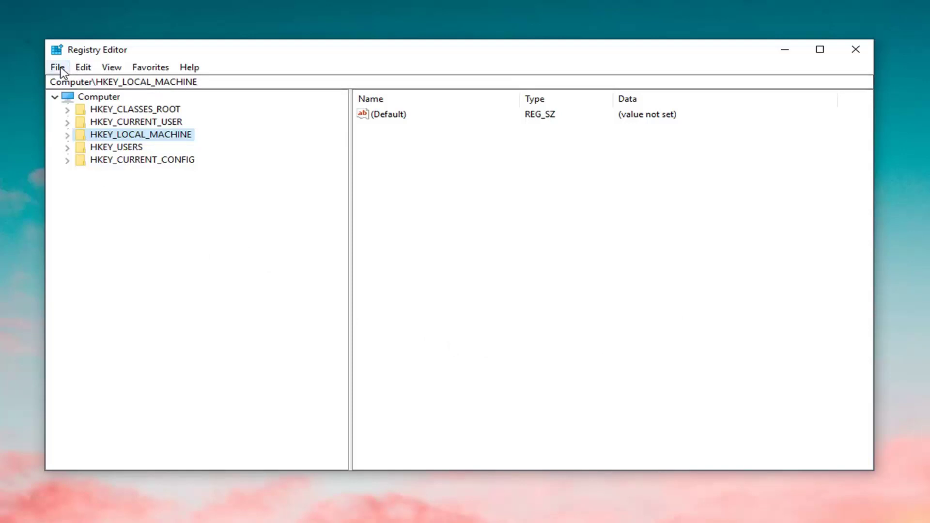
click(102, 98)
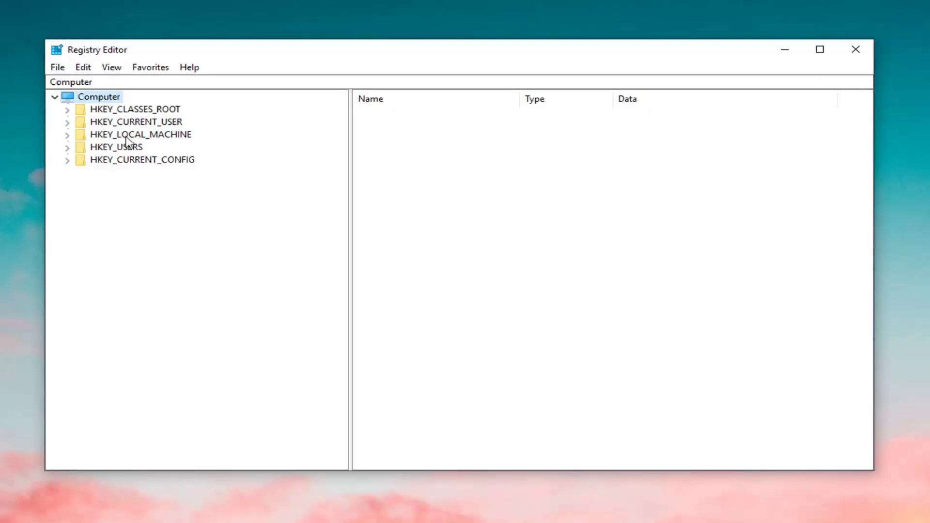
click(75, 82)
key(ctrl+a)
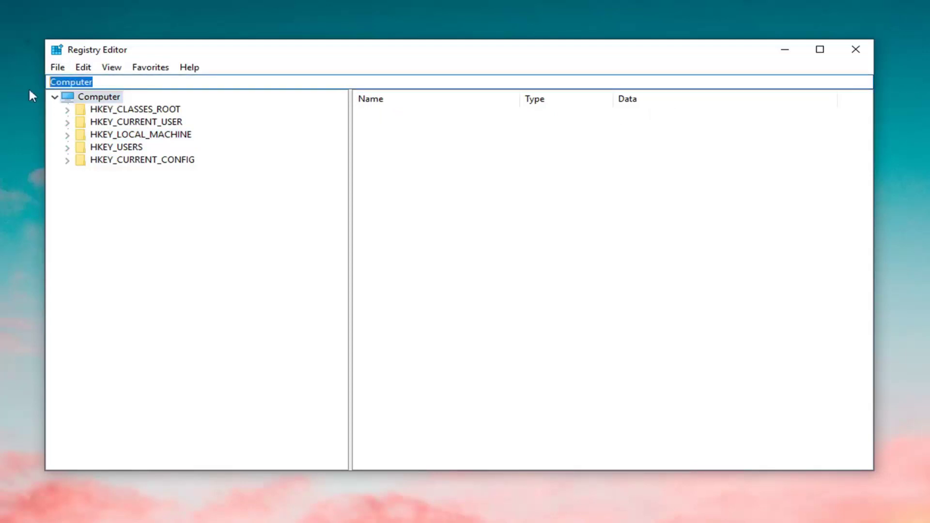
click(97, 103)
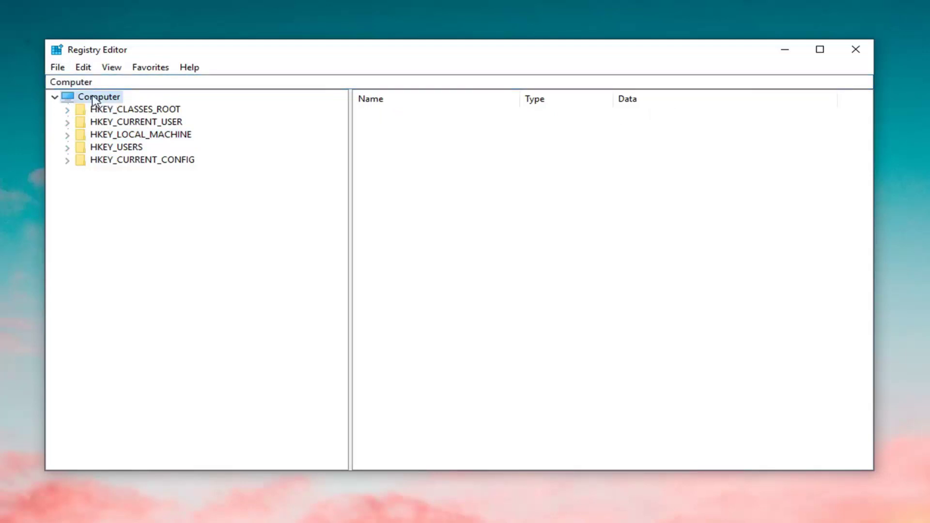
click(56, 68)
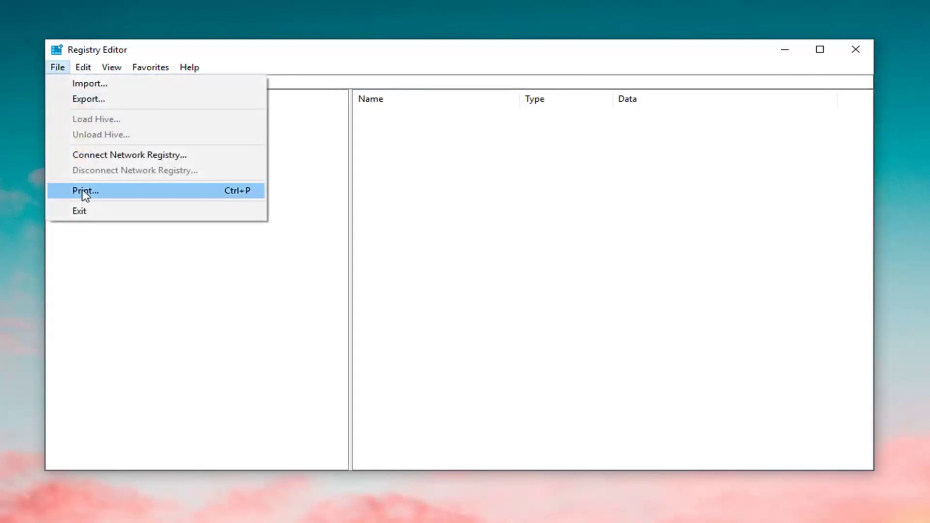
click(85, 99)
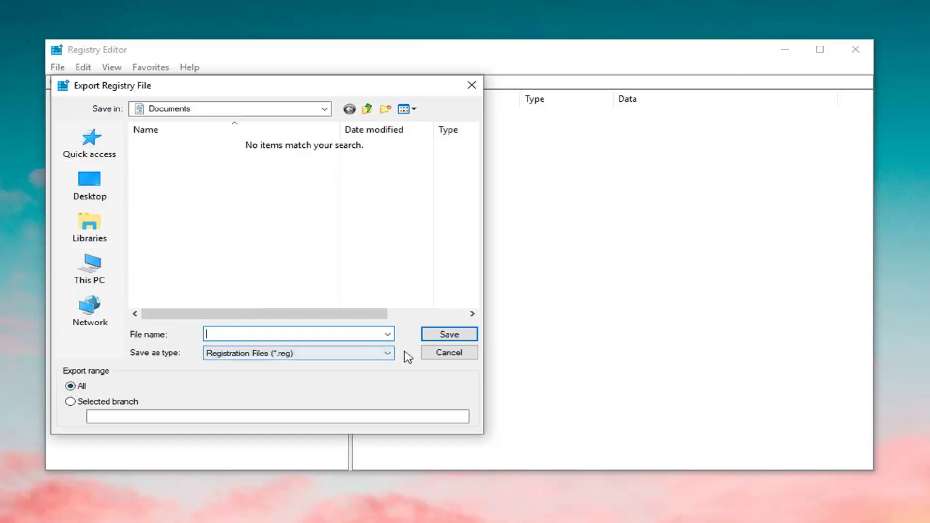
click(437, 356)
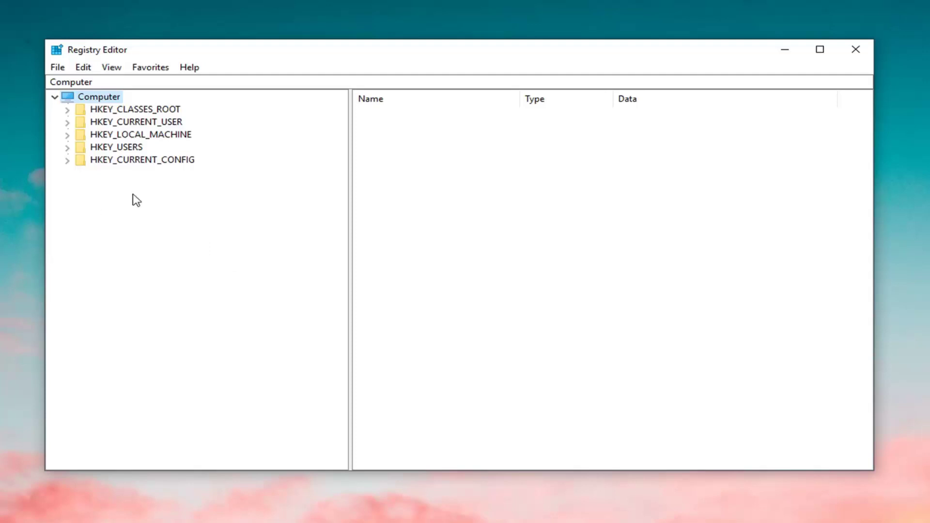
click(57, 67)
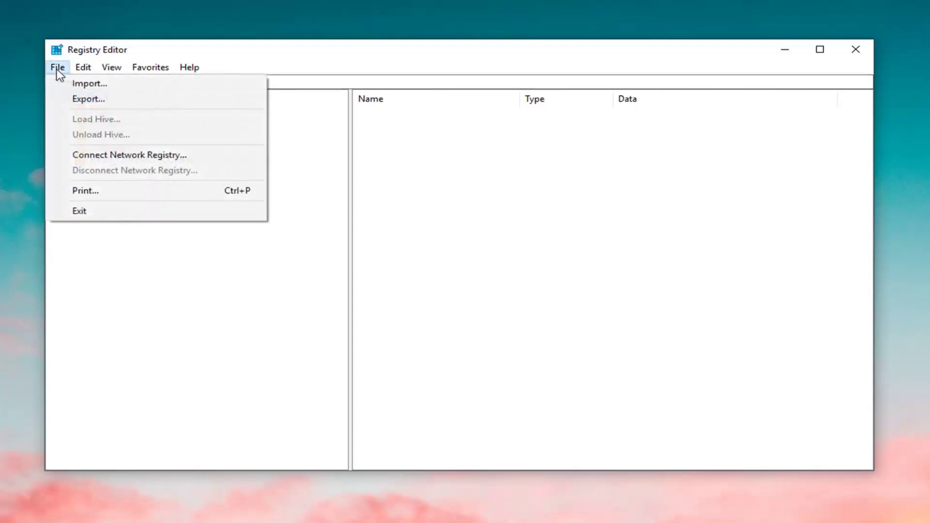
click(114, 84)
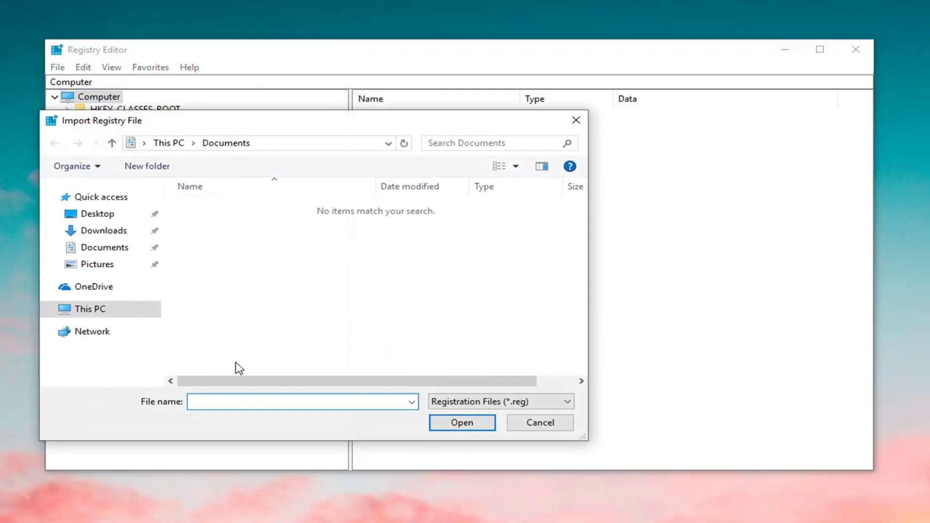
click(565, 425)
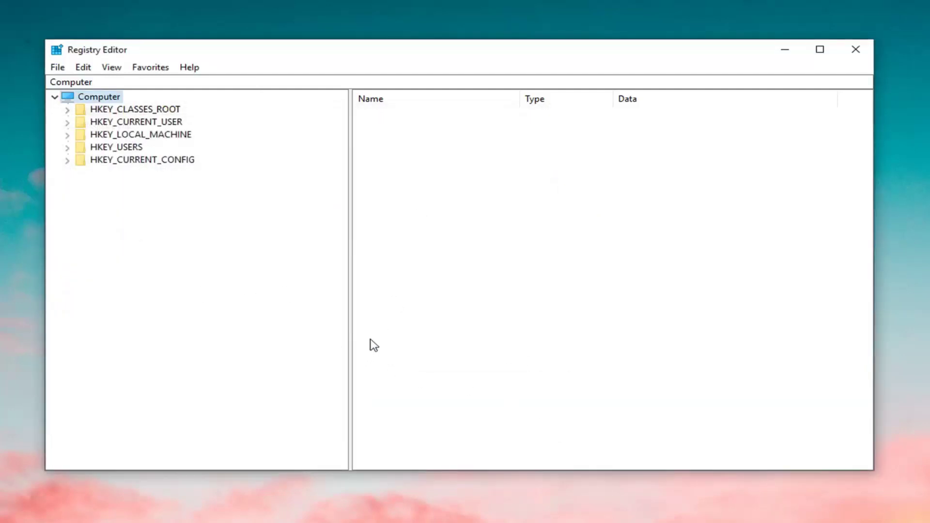
Expand HKEY_CLASSES_ROOT and jump to the Msi.Package key by typing 'msi'.
key(Down)
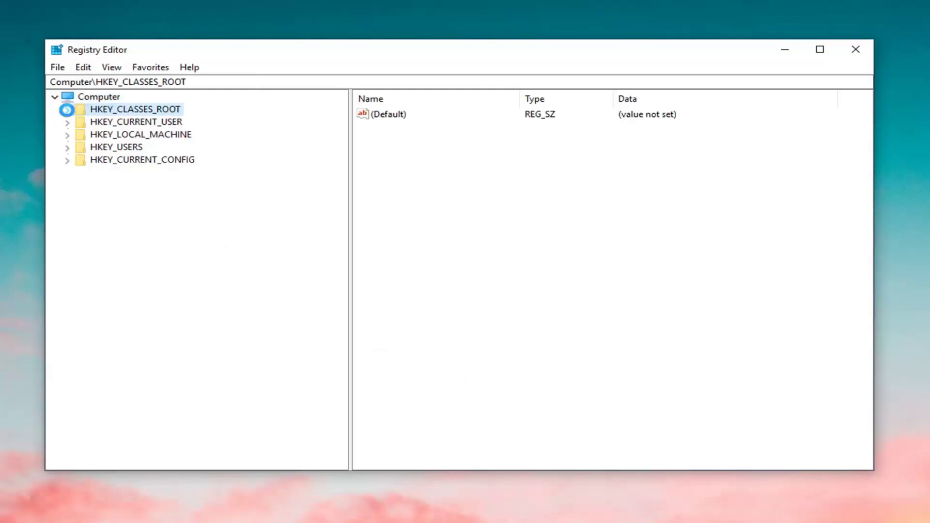
double_click(124, 109)
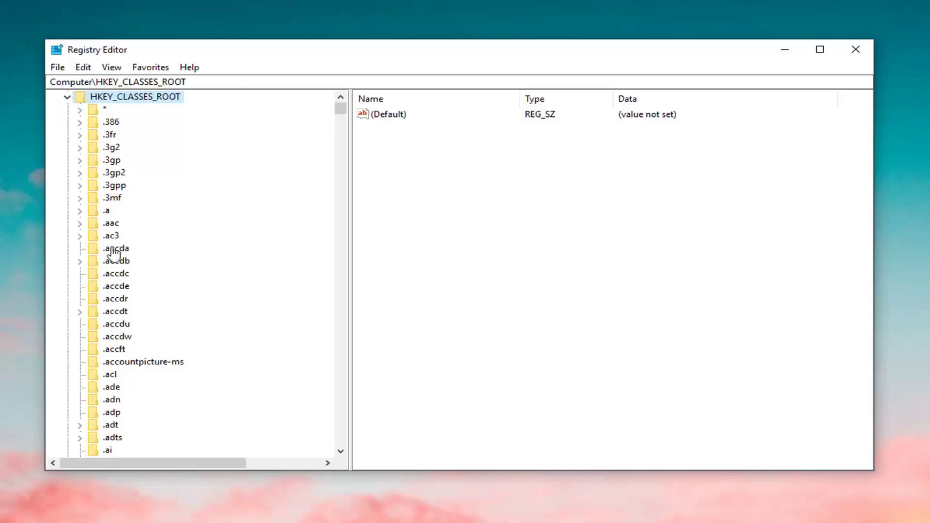
click(116, 187)
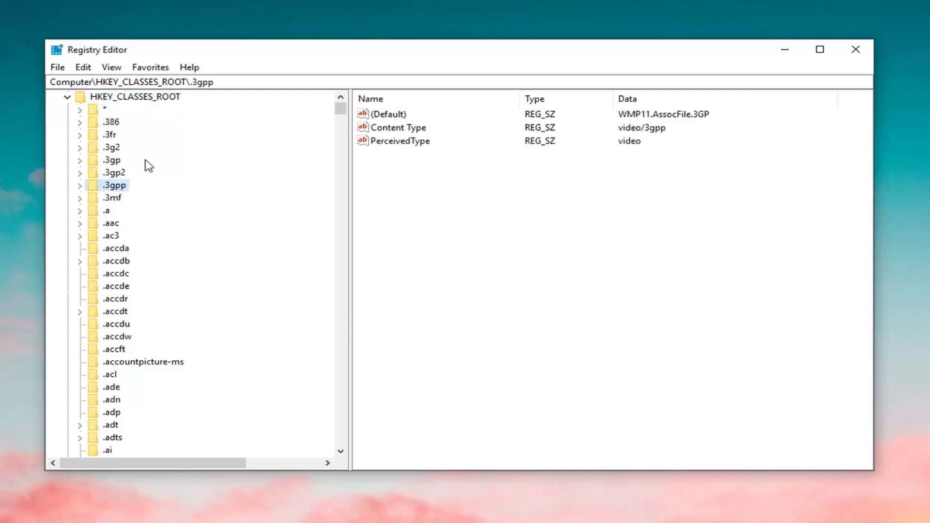
text(msi)
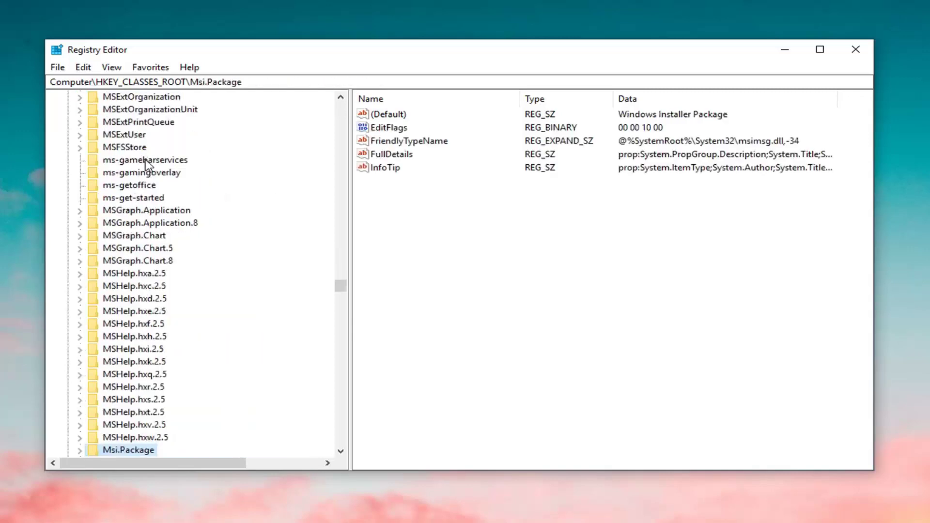
scroll(108, 384, down, 2)
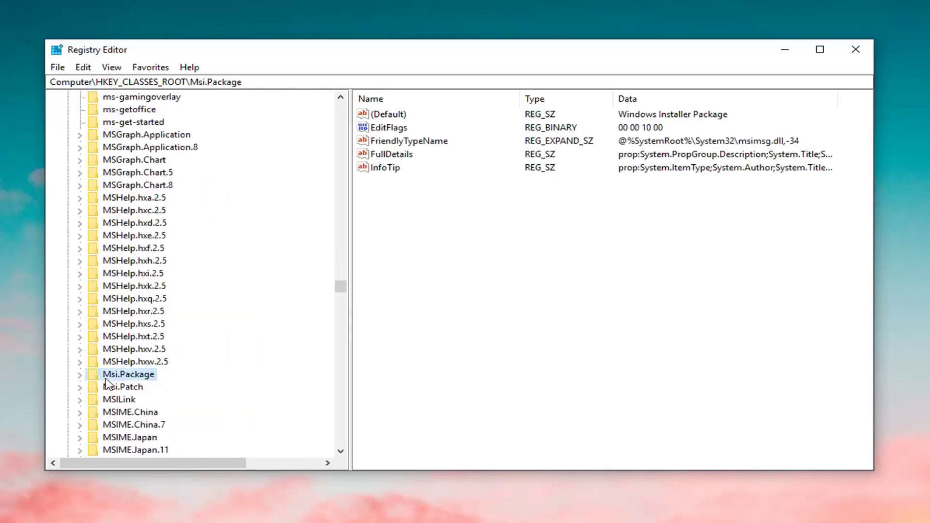
Add a new key under Msi.Package\shell and start naming it runas.
click(79, 374)
click(104, 311)
click(93, 313)
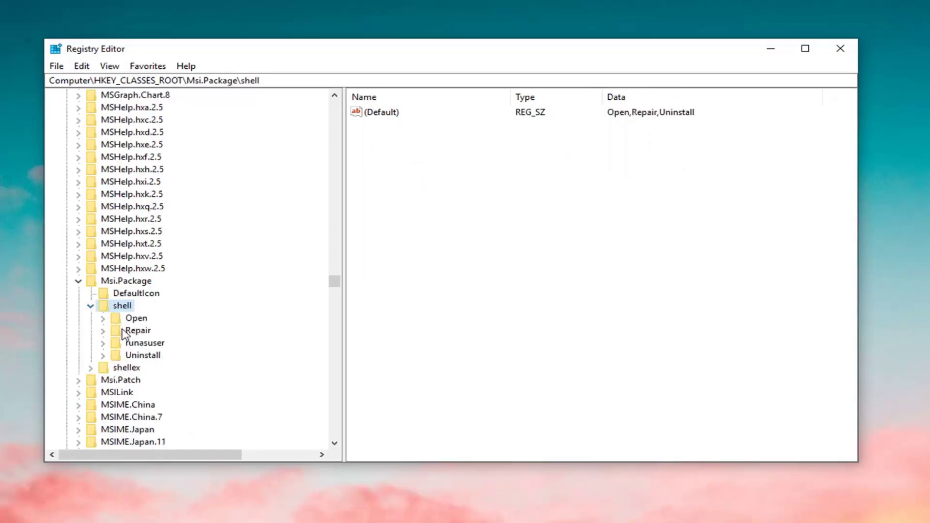
right_click(117, 311)
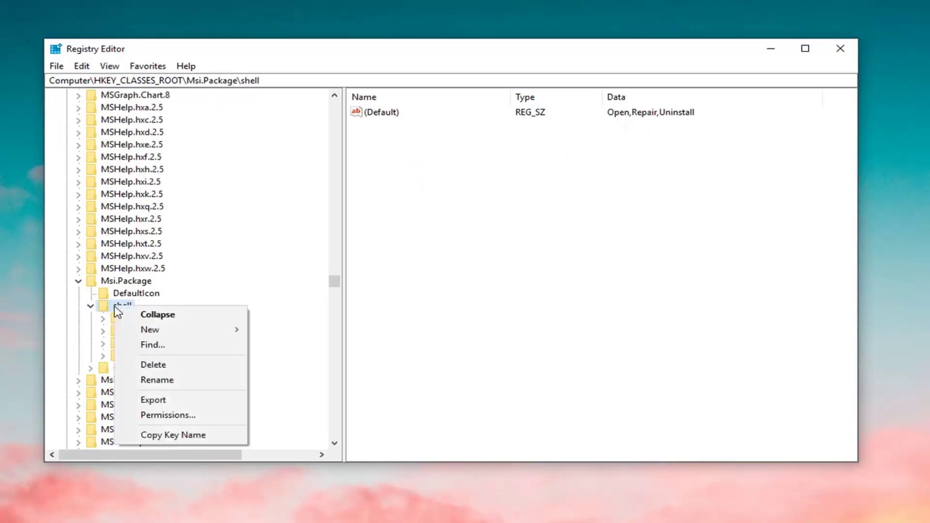
mouse_move(141, 329)
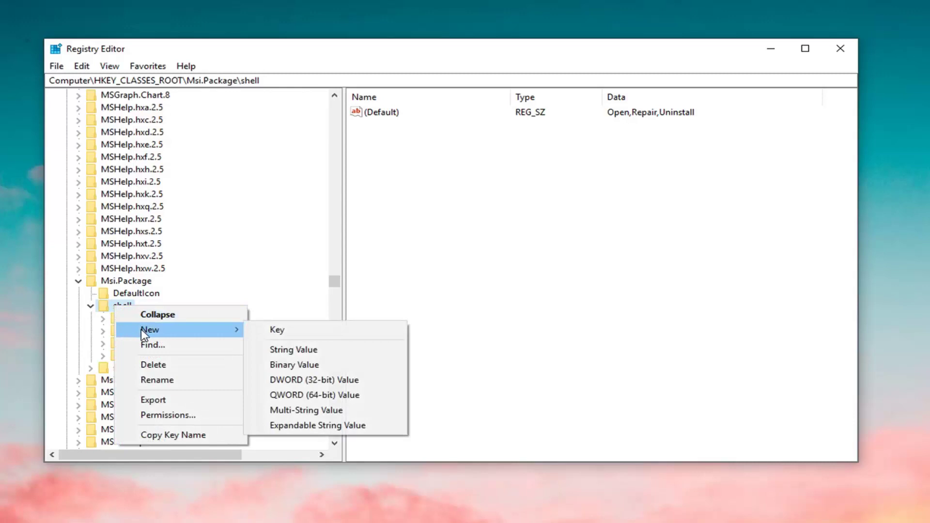
click(253, 334)
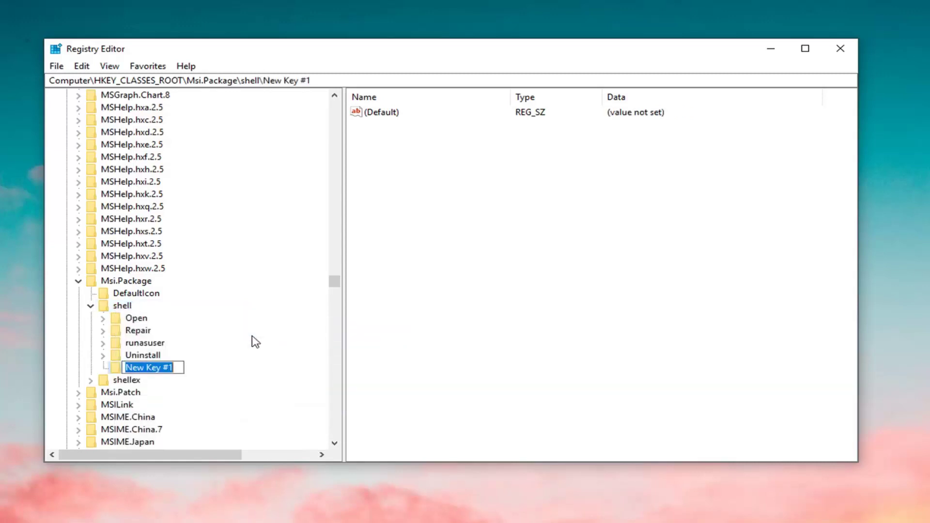
text(runas)
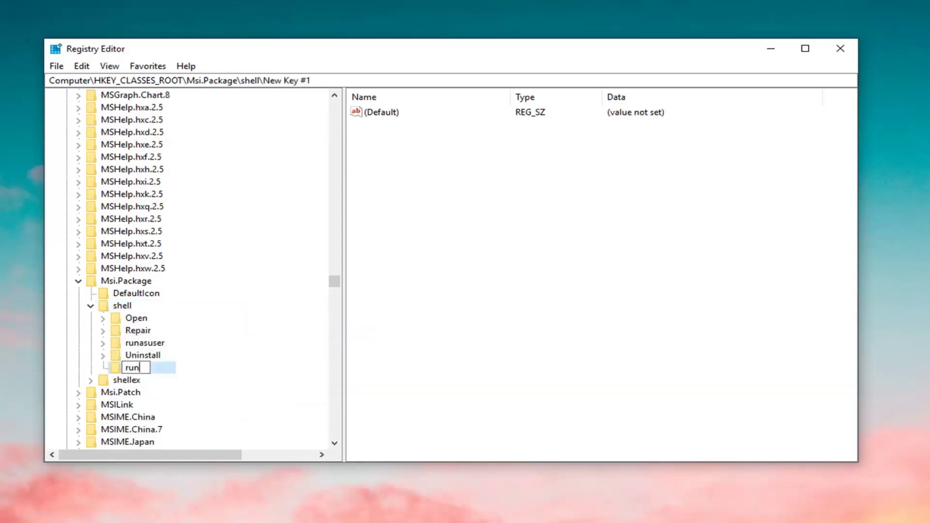
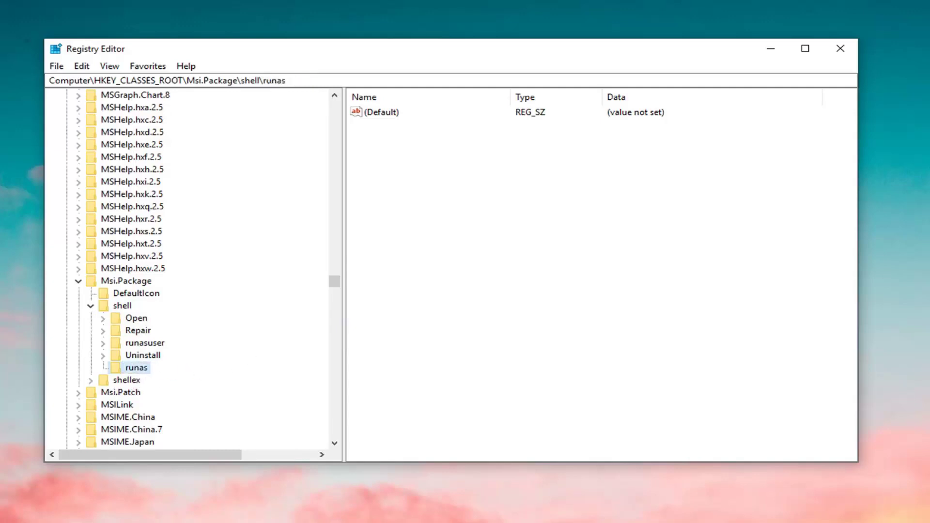
Open the Edit String dialog for the runas key's (Default) value and center it on screen.
click(383, 116)
right_click(384, 117)
click(385, 116)
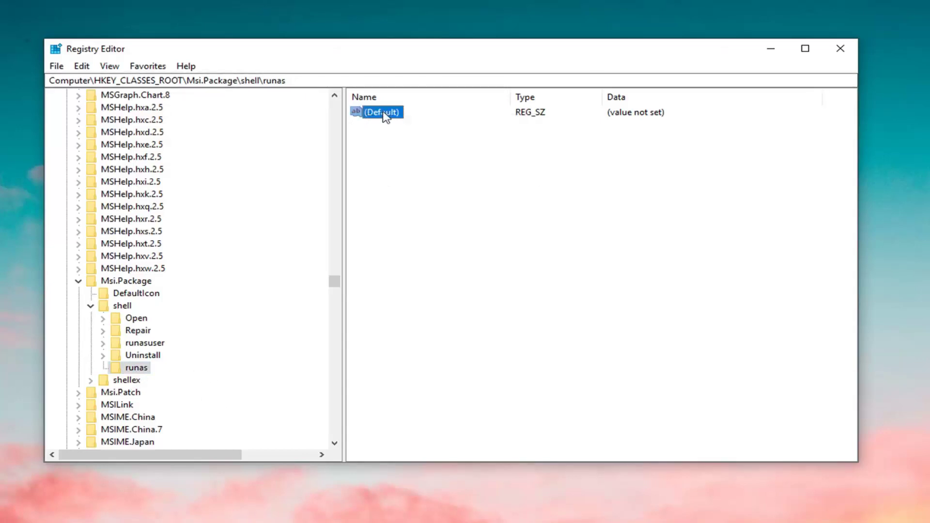
drag(272, 101, 591, 160)
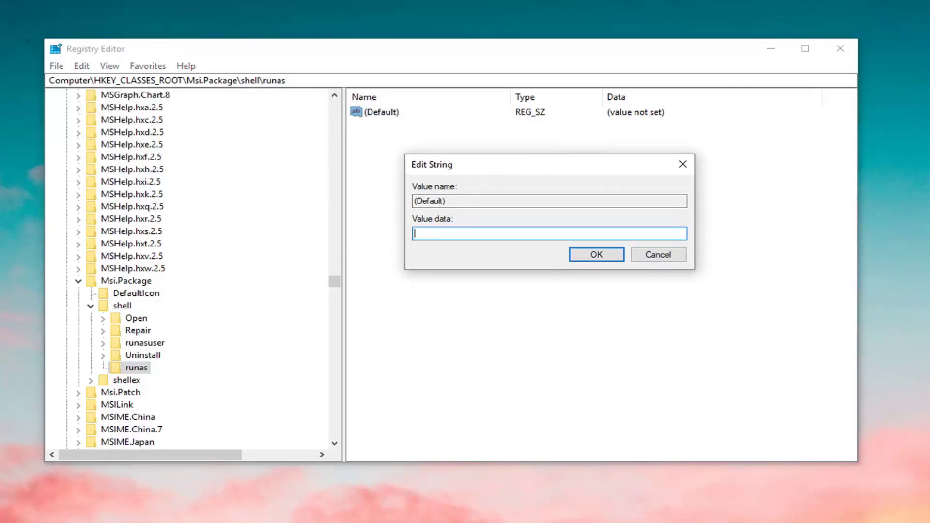
Enter 'Install as &administrator' as the (Default) value data and confirm.
text(Install )
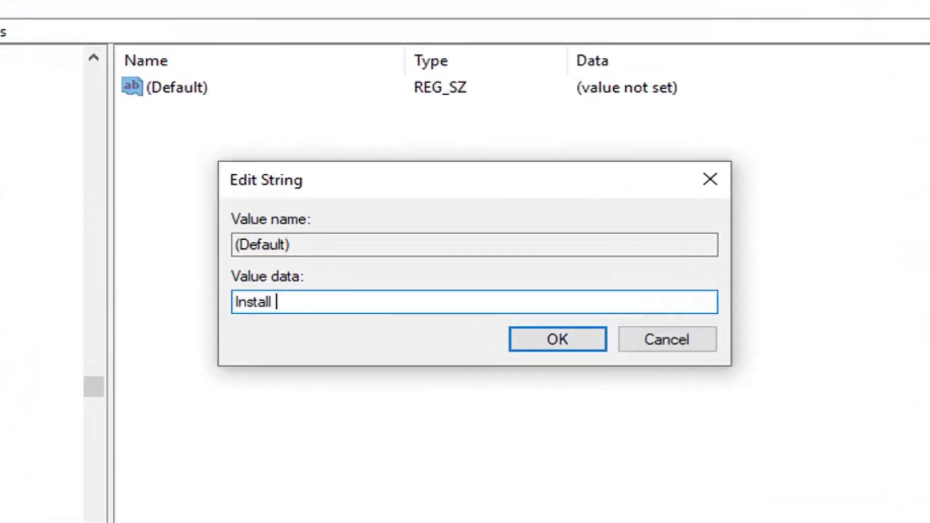
text(as &)
text(&)
text(adm)
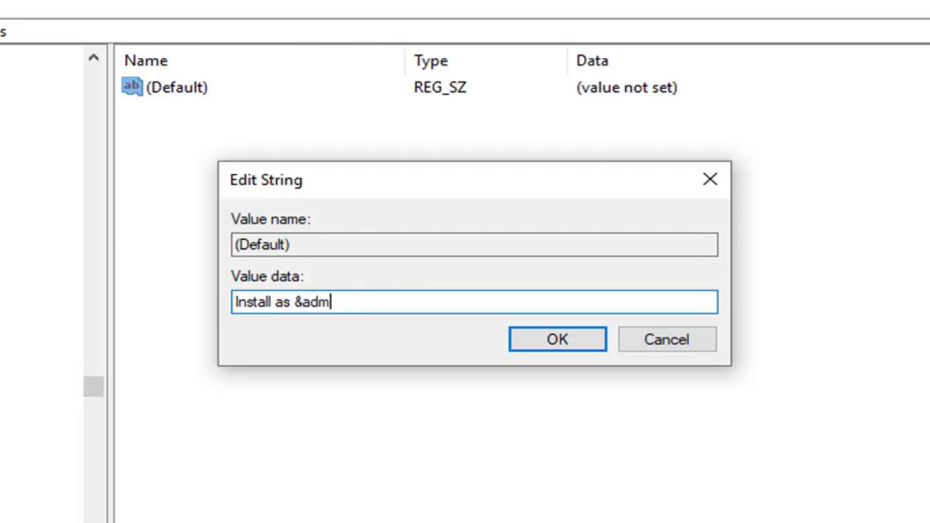
text(inistrator)
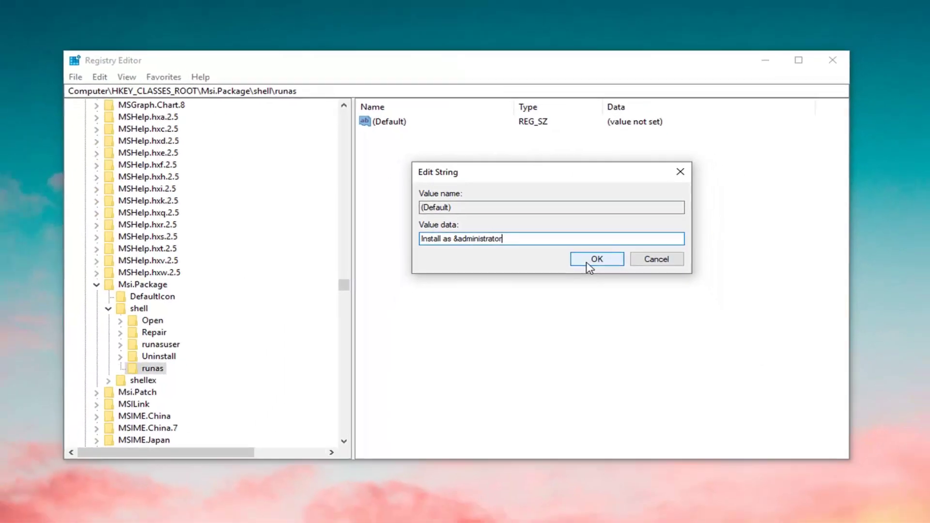
click(577, 286)
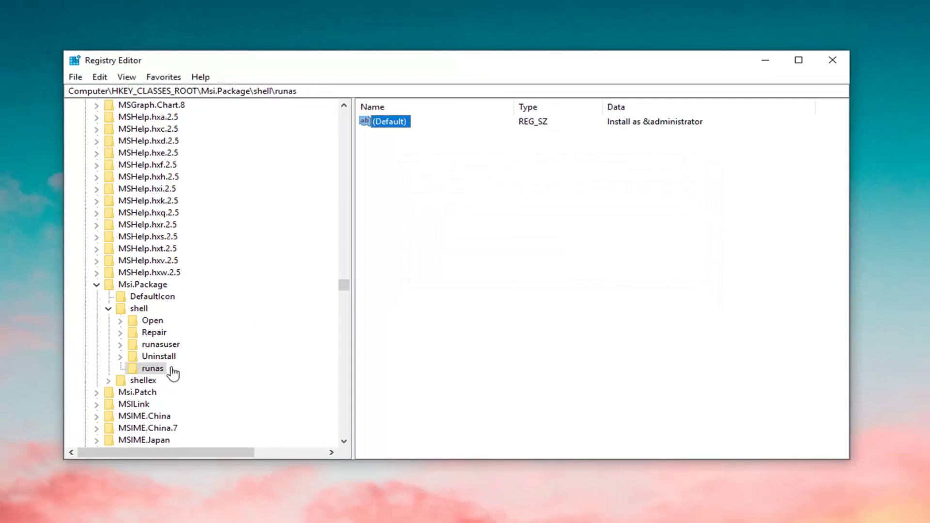
Create a new subkey under runas and select its placeholder name 'New Key #1' for renaming.
click(152, 369)
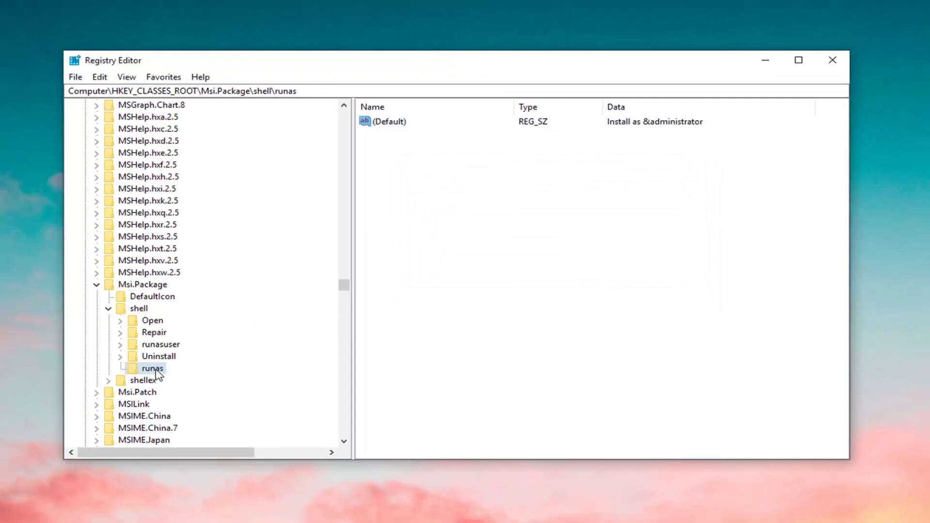
right_click(157, 375)
mouse_move(201, 394)
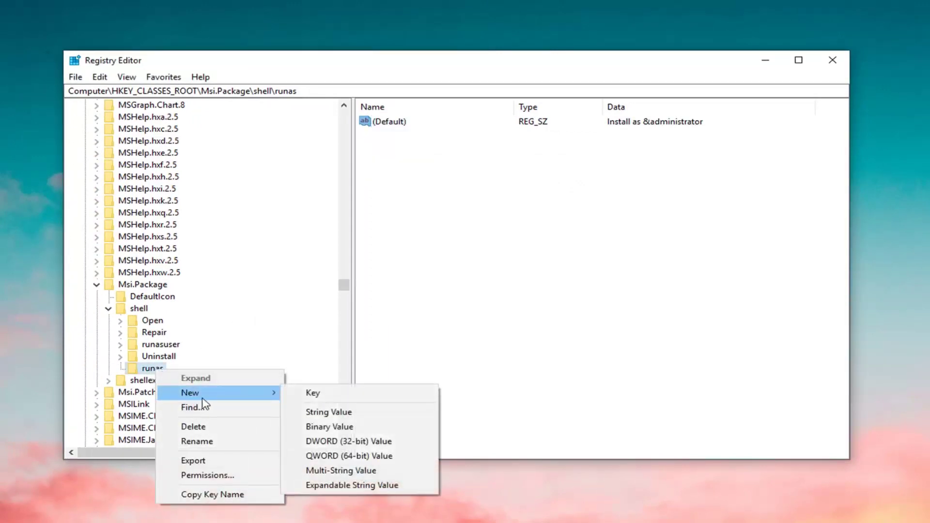
click(312, 394)
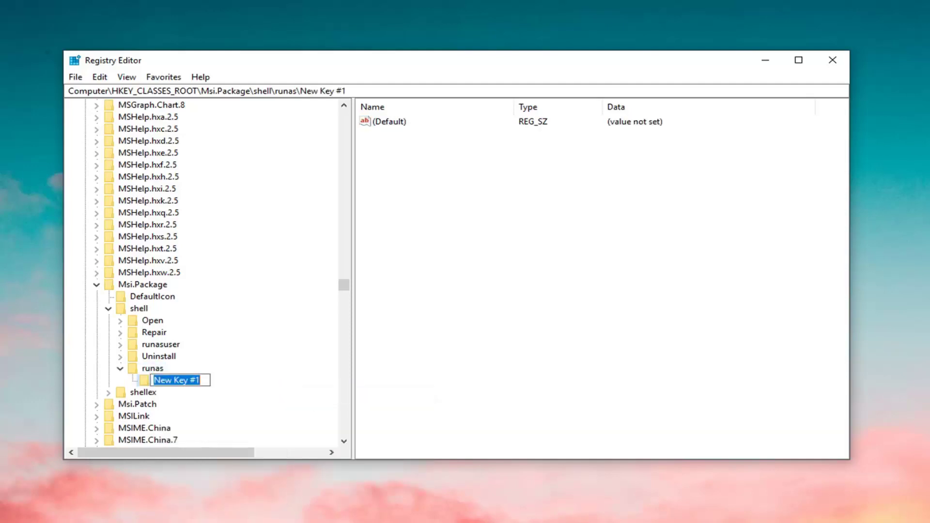
drag(201, 380, 160, 380)
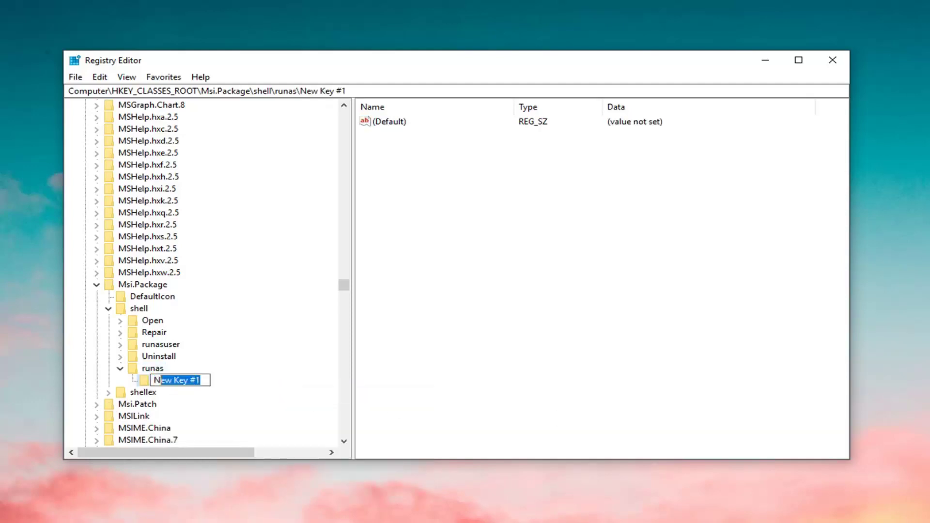
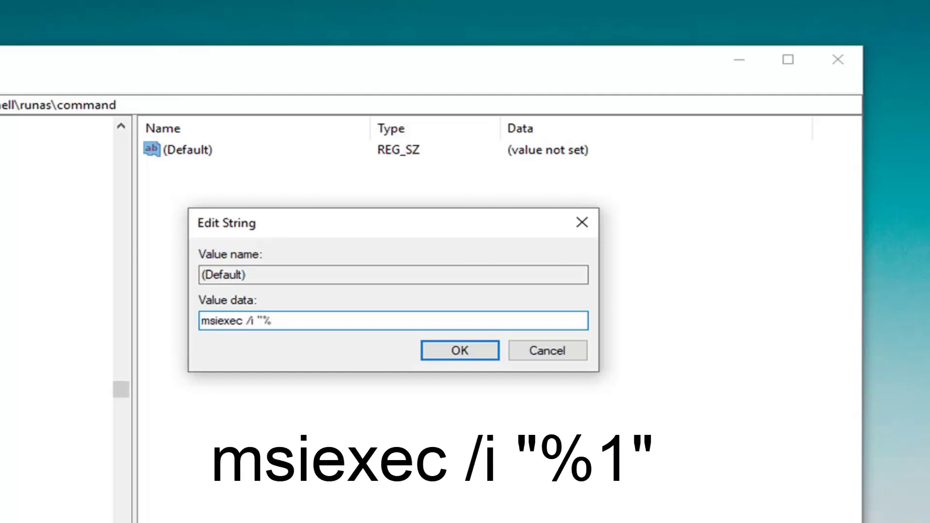
Finish the runas command (Default) value as msiexec /i "%1", save it, and exit Registry Editor.
text(1")
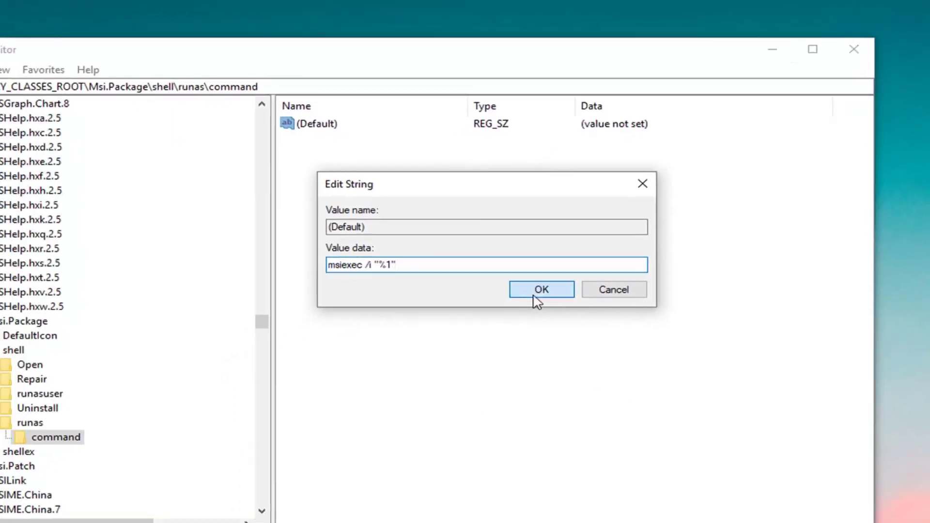
click(535, 297)
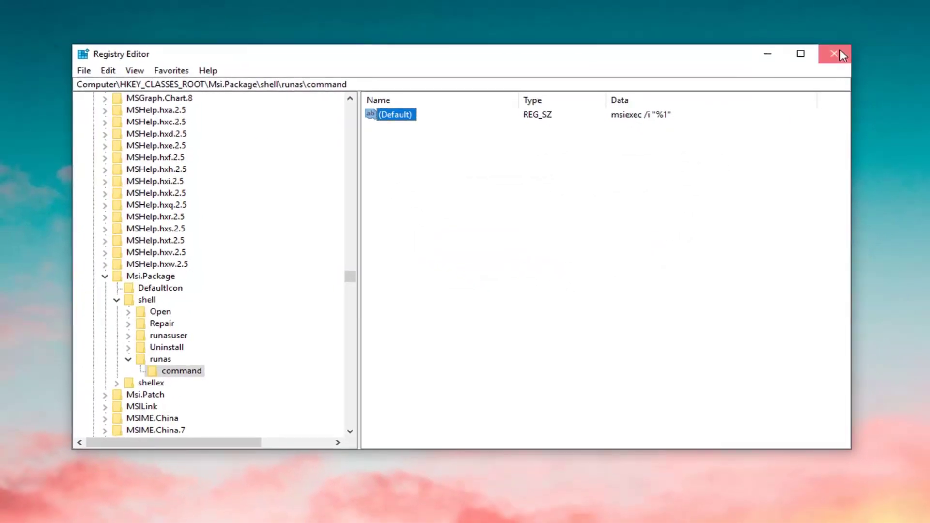
click(842, 55)
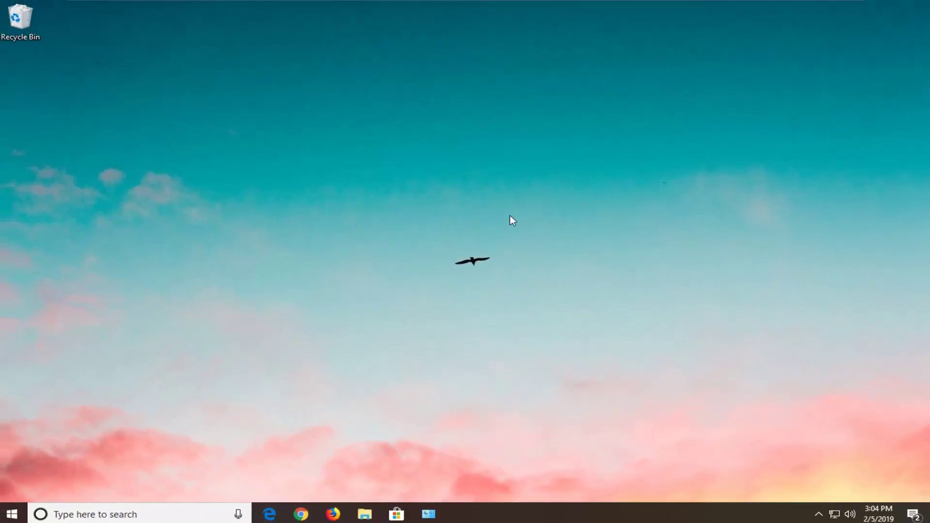